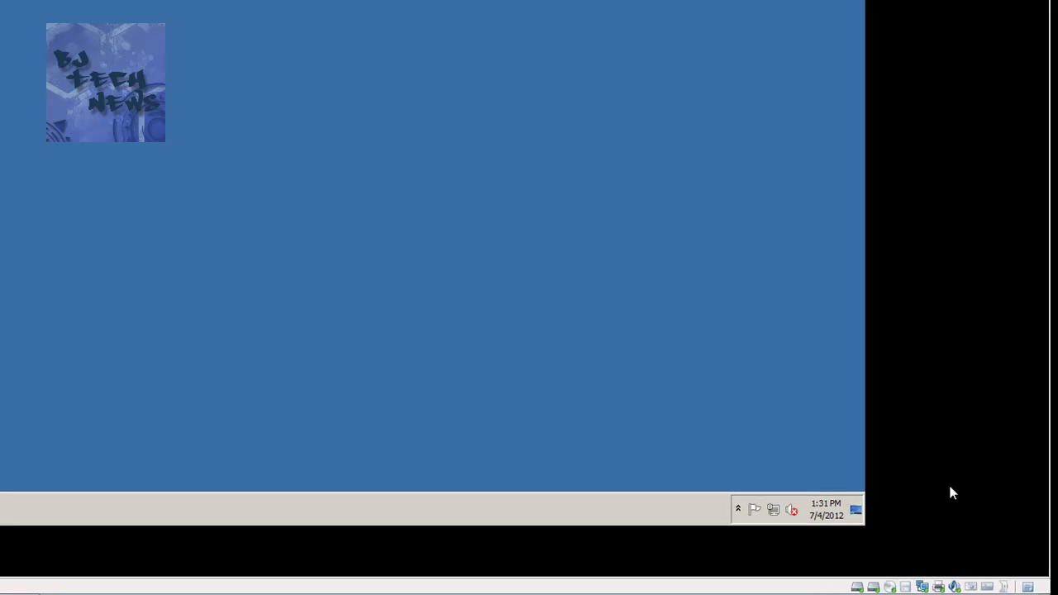
Step: Hand keyboard and mouse control to the bj-mdtsrv virtual machine by clicking into its console
click(202, 35)
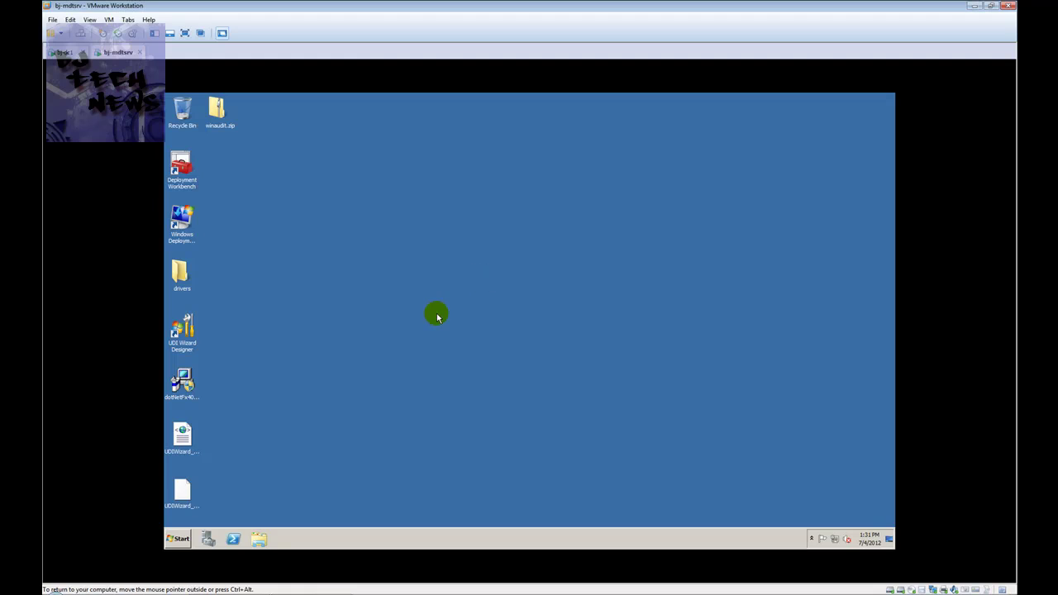
Step: Enter rsop.msc as the command in the Start menu's Run prompt
click(176, 539)
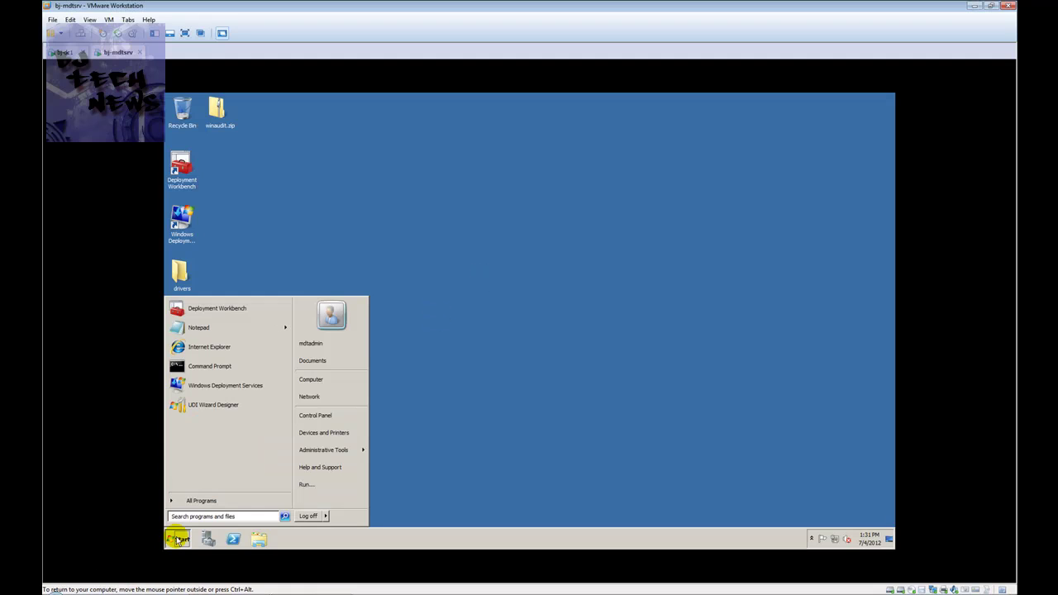
click(189, 517)
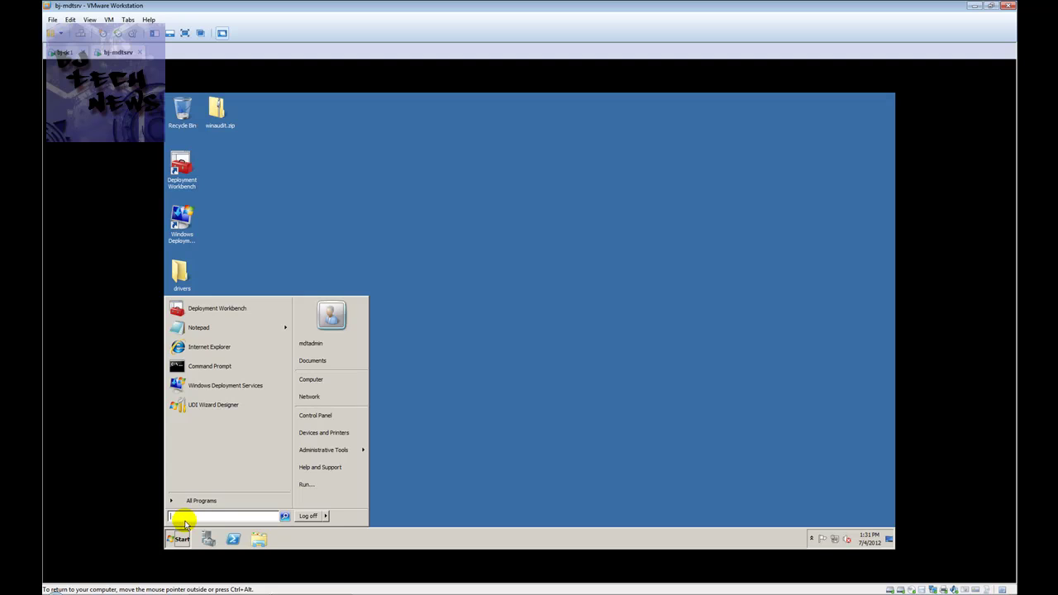
click(181, 516)
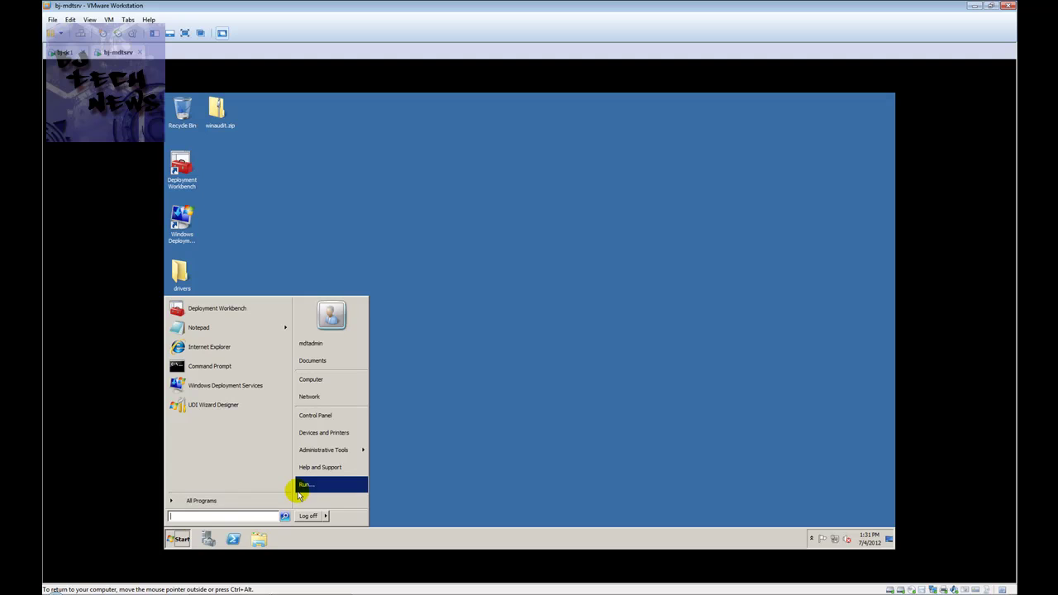
click(304, 487)
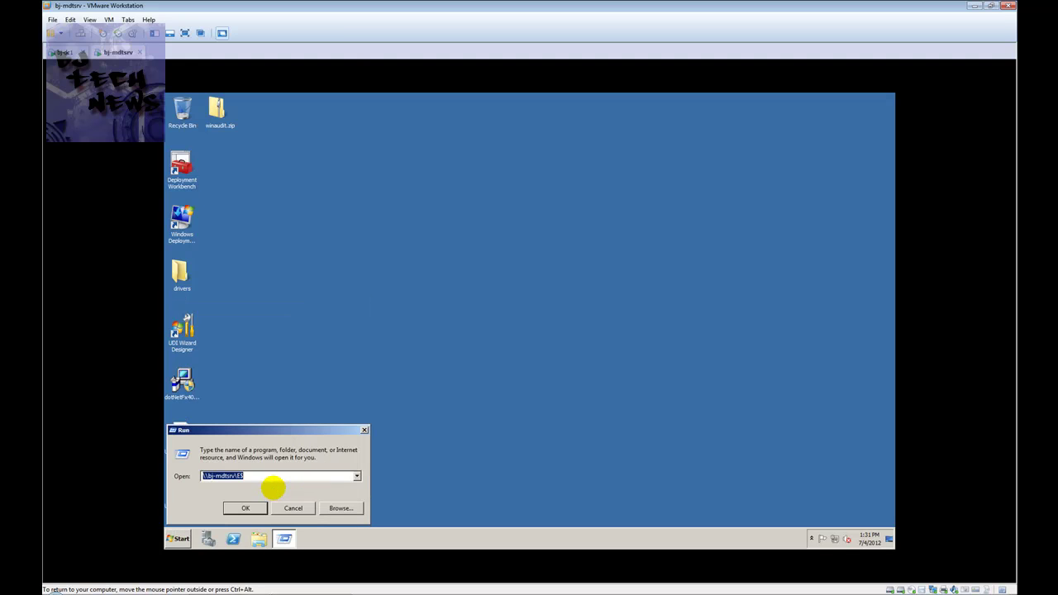
text(rsop.msc)
Step: Launch RSoP, move and enlarge it, and show Computer Configuration's Security Settings > Event Log policies
key(Return)
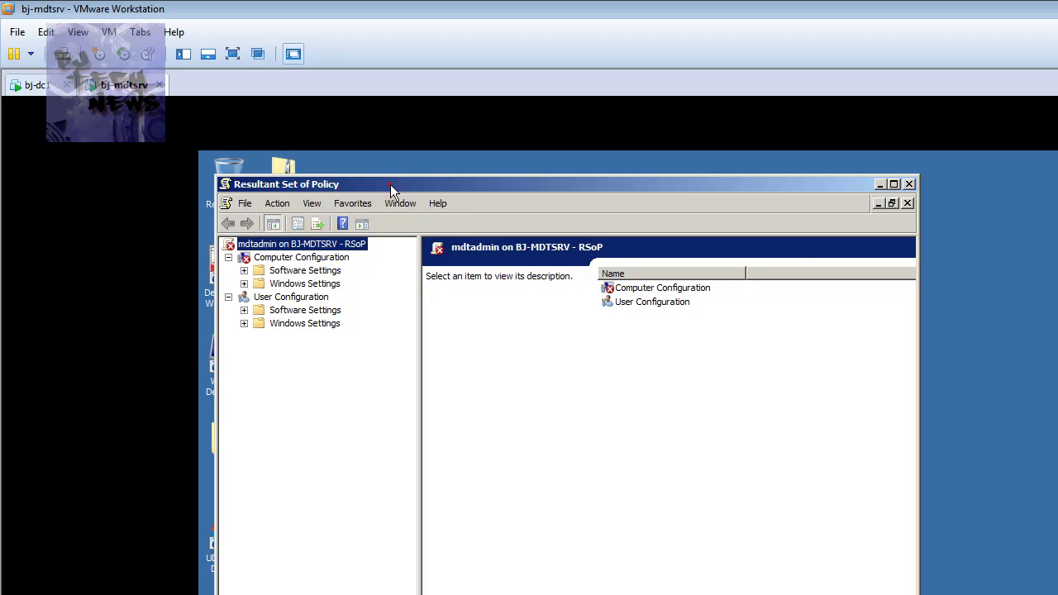
drag(390, 184, 551, 184)
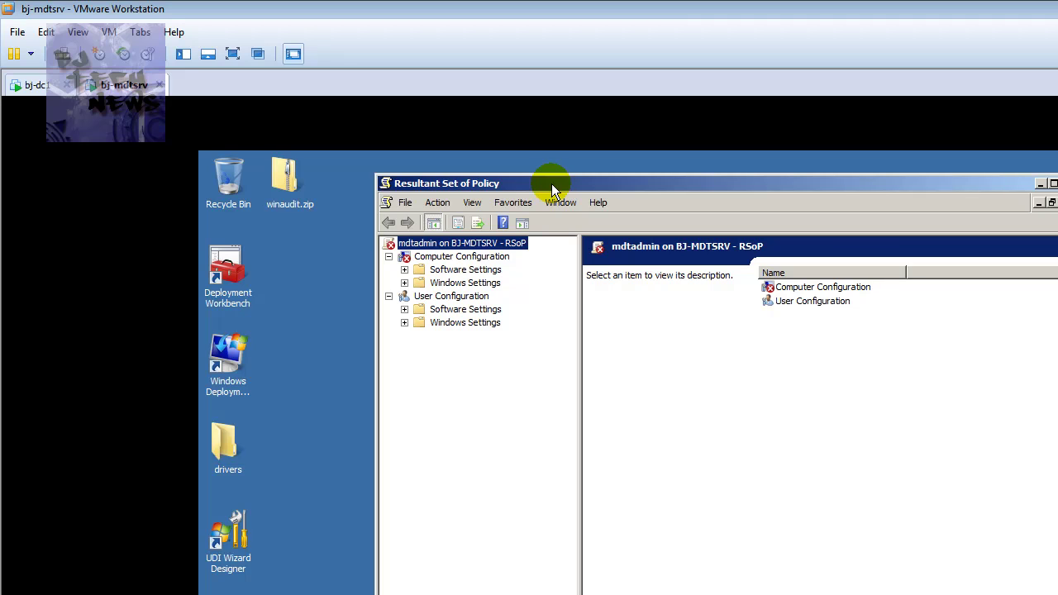
click(447, 269)
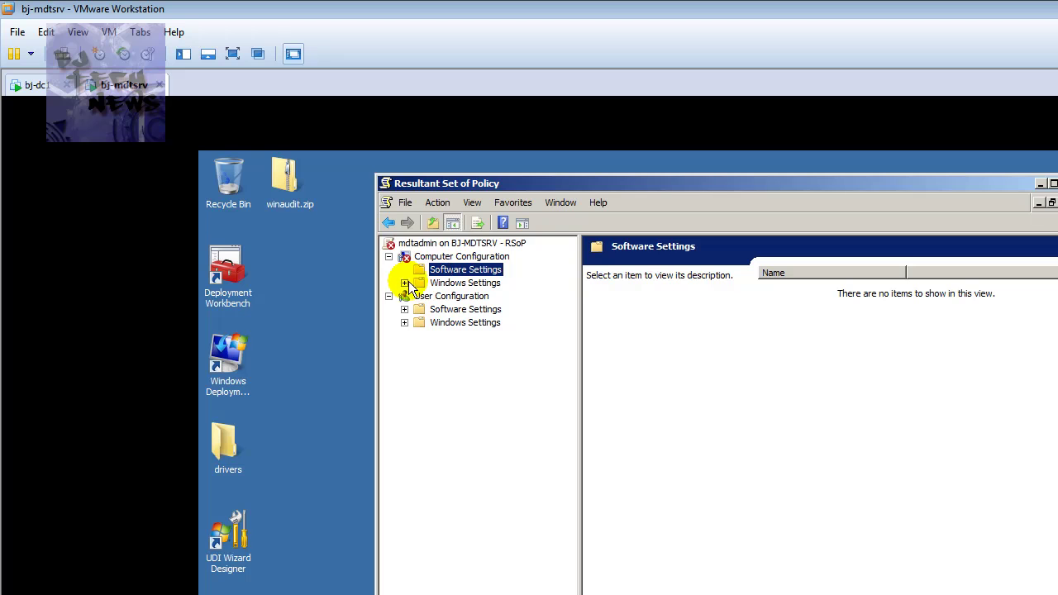
click(404, 283)
click(463, 296)
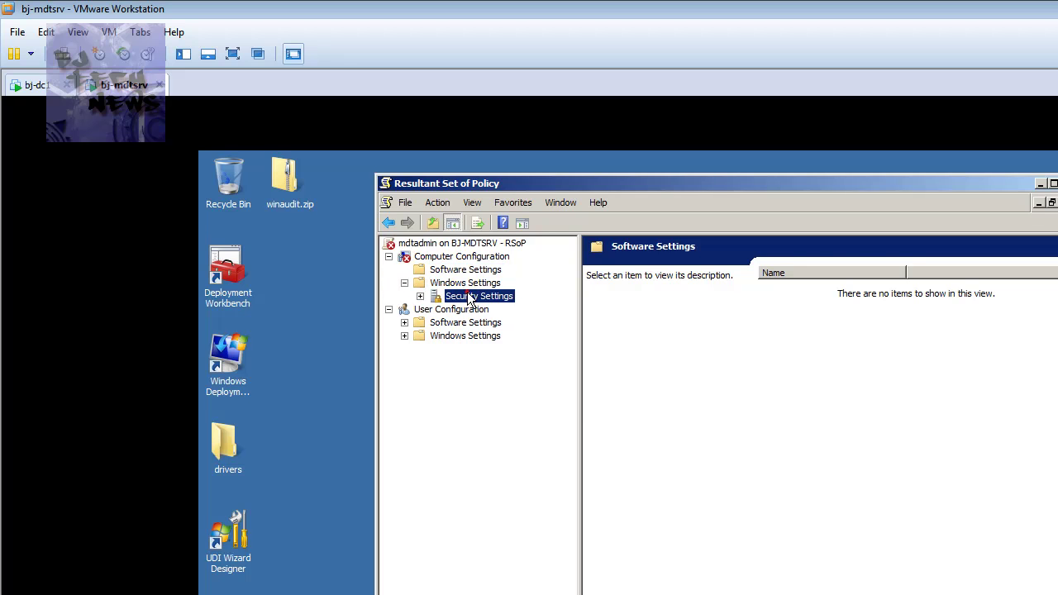
click(420, 296)
click(491, 337)
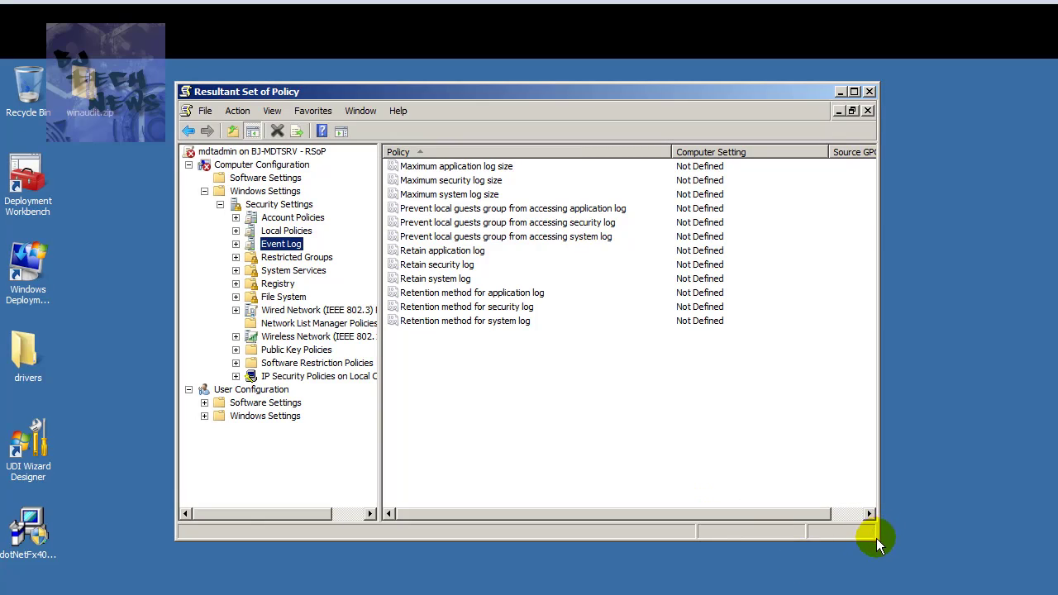
click(876, 538)
drag(898, 550, 1029, 550)
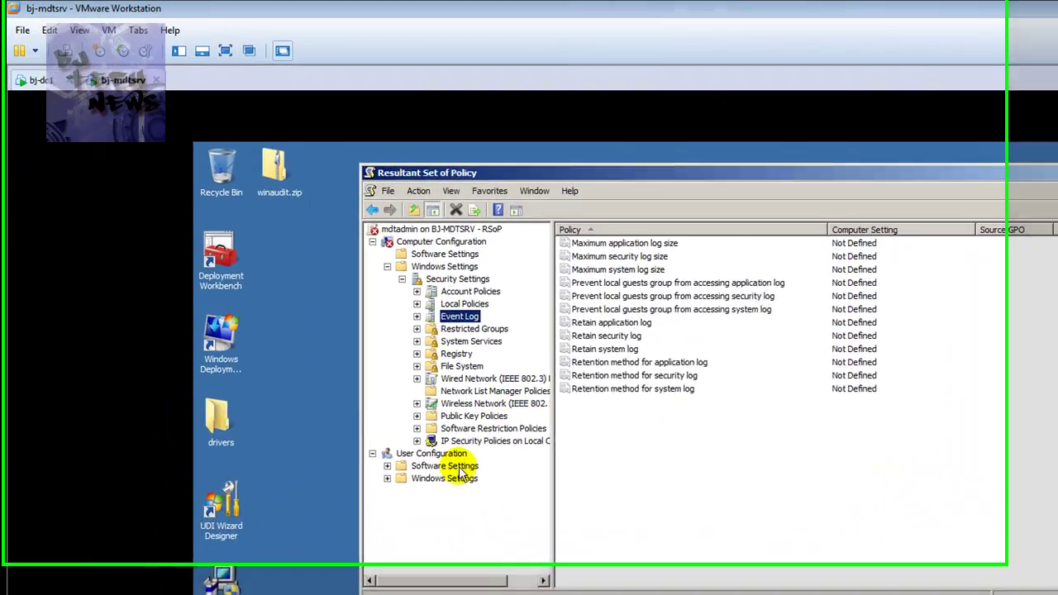
Step: Expand the user's Windows Settings to view Internet Explorer Maintenance and Security Settings > Public Key Policies
click(387, 466)
click(387, 478)
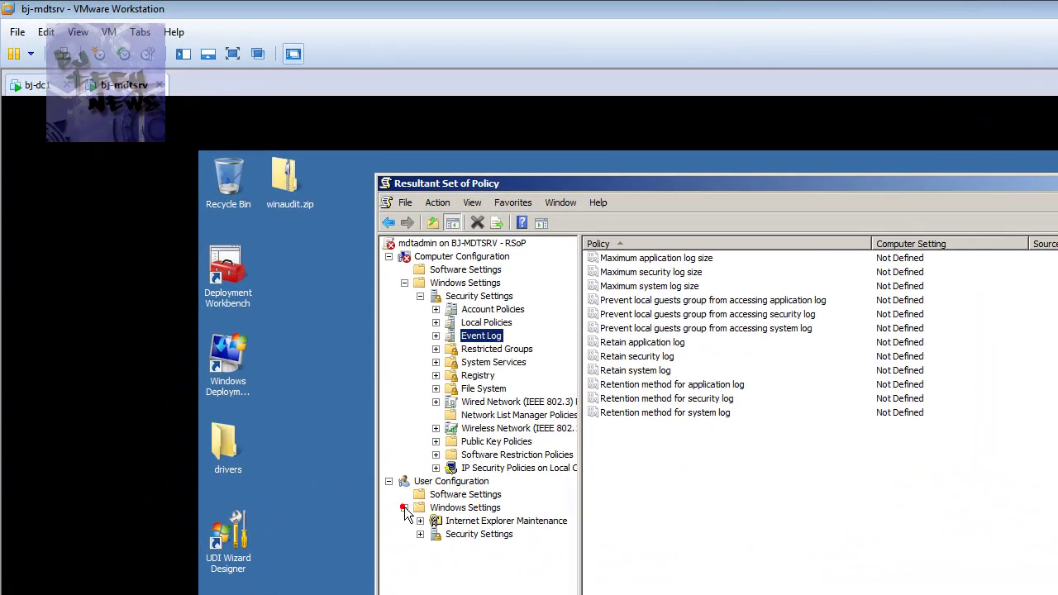
click(463, 522)
double_click(463, 521)
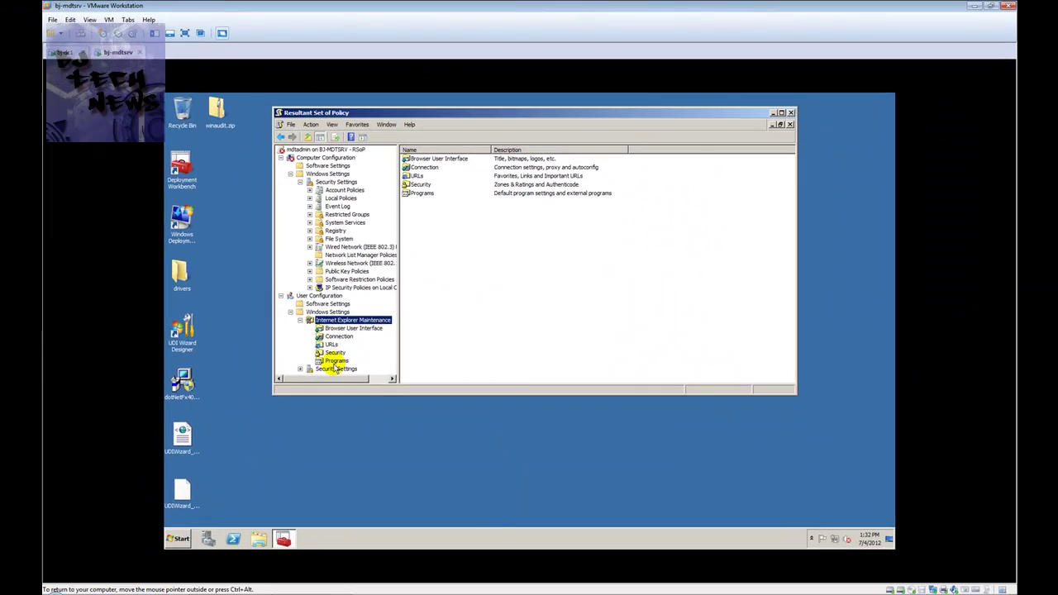
click(352, 369)
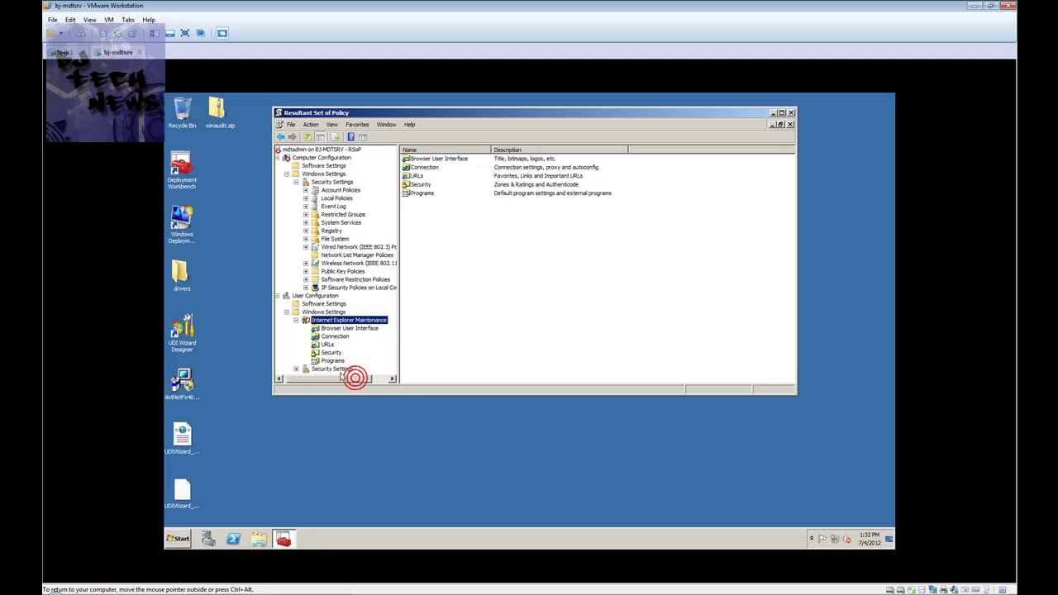
click(296, 369)
click(342, 361)
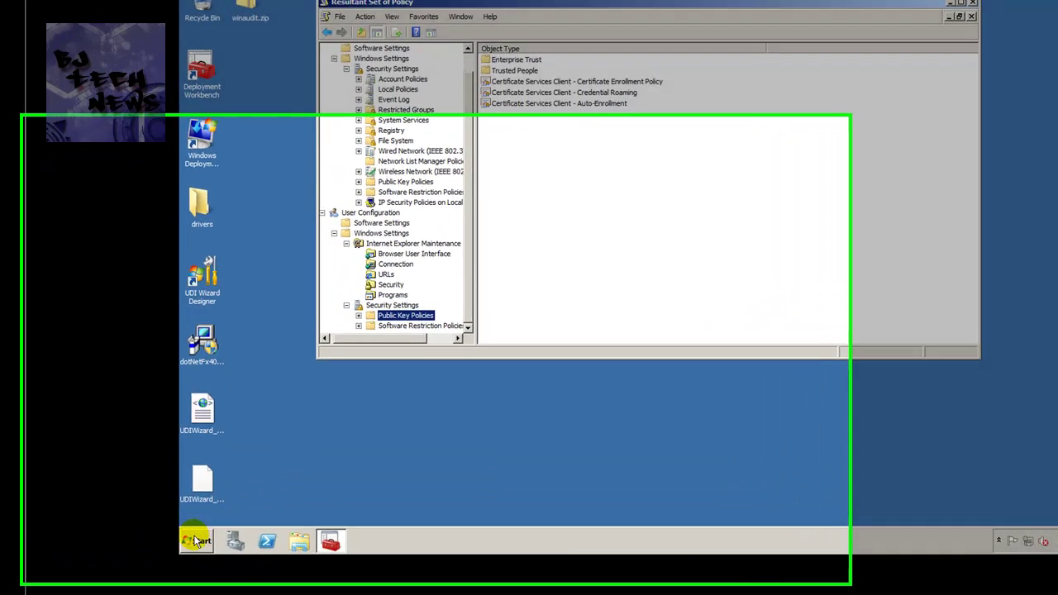
click(180, 538)
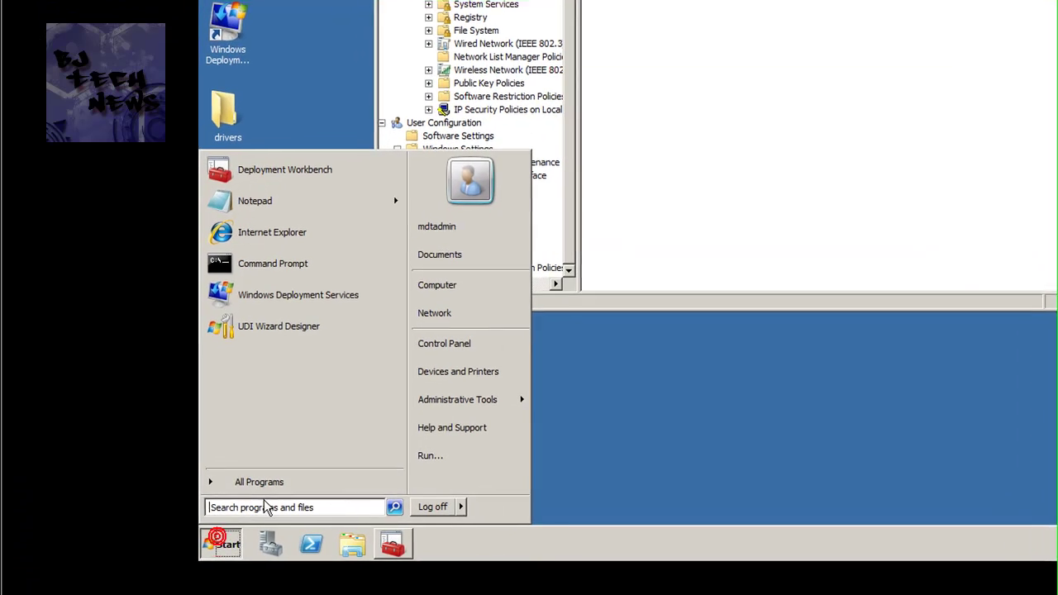
Step: Cancel the Run prompt, search Start for rsop.msc, and close the RSoP console
click(446, 461)
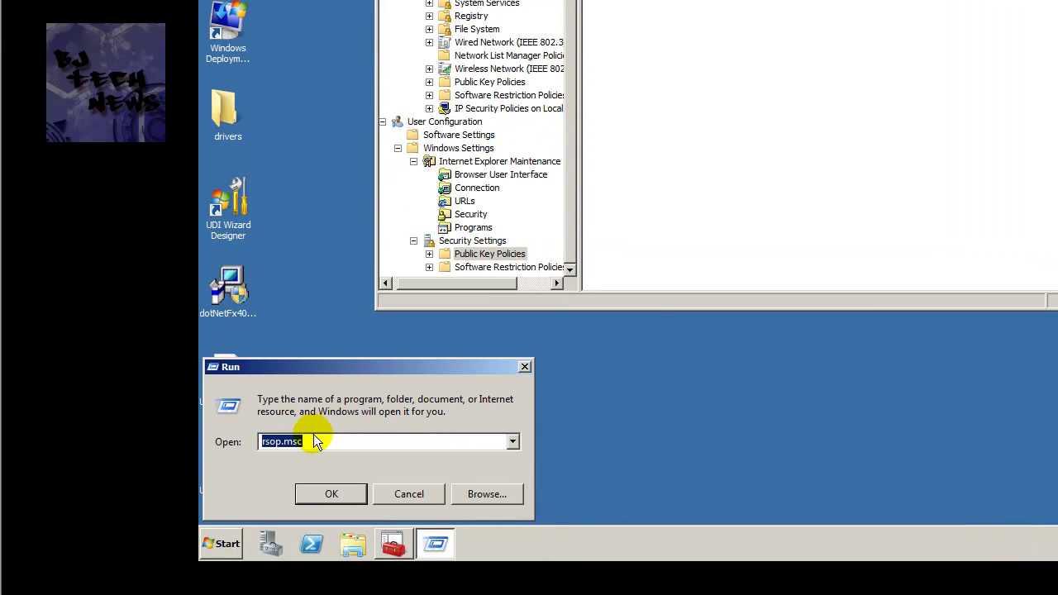
click(405, 496)
click(229, 545)
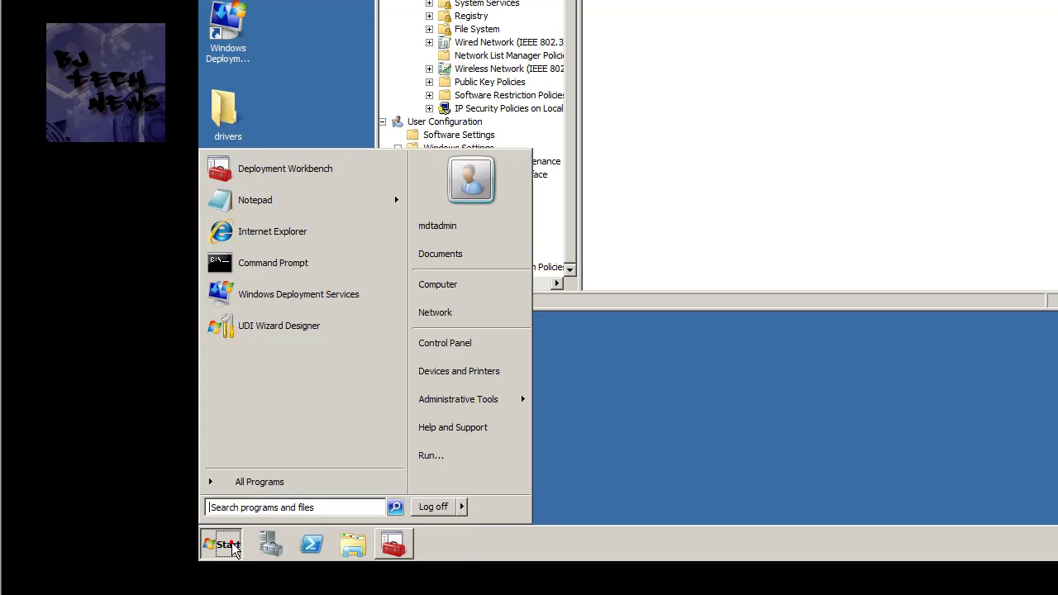
click(260, 504)
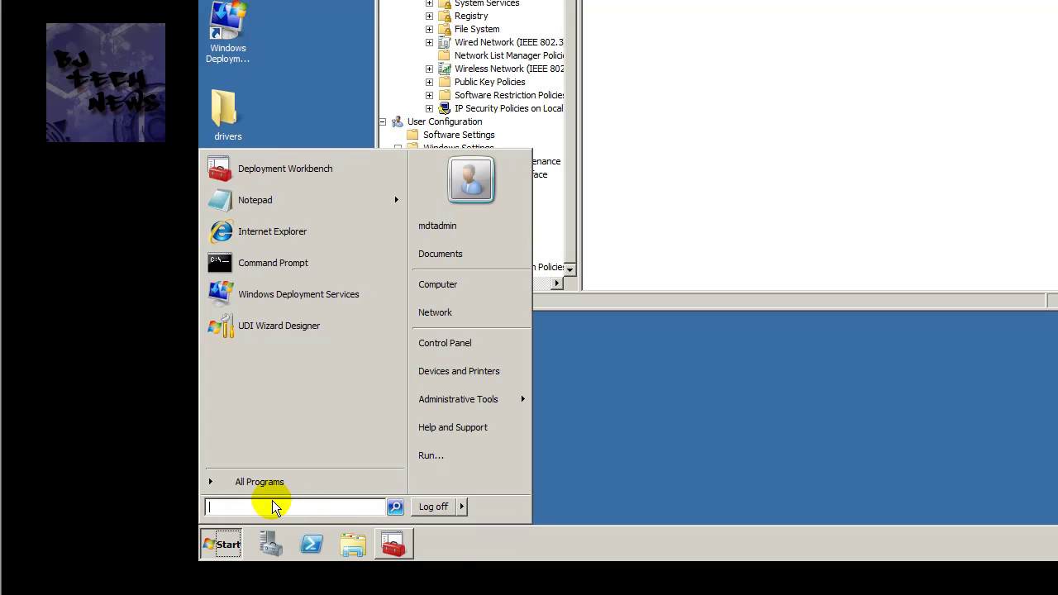
text(rsp)
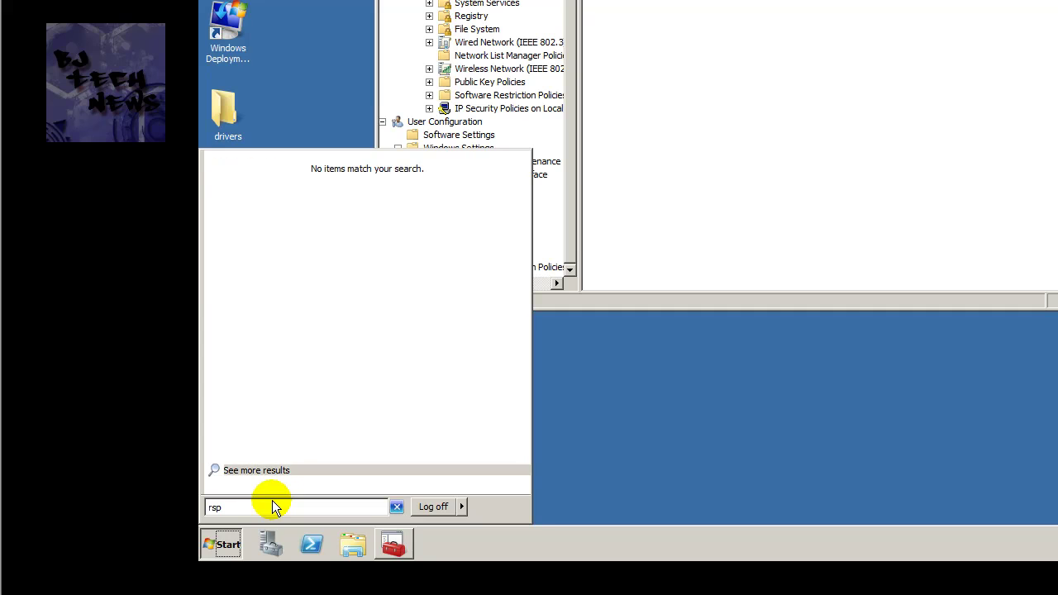
key(BackSpace)
key(BackSpace)
text(sop.msc)
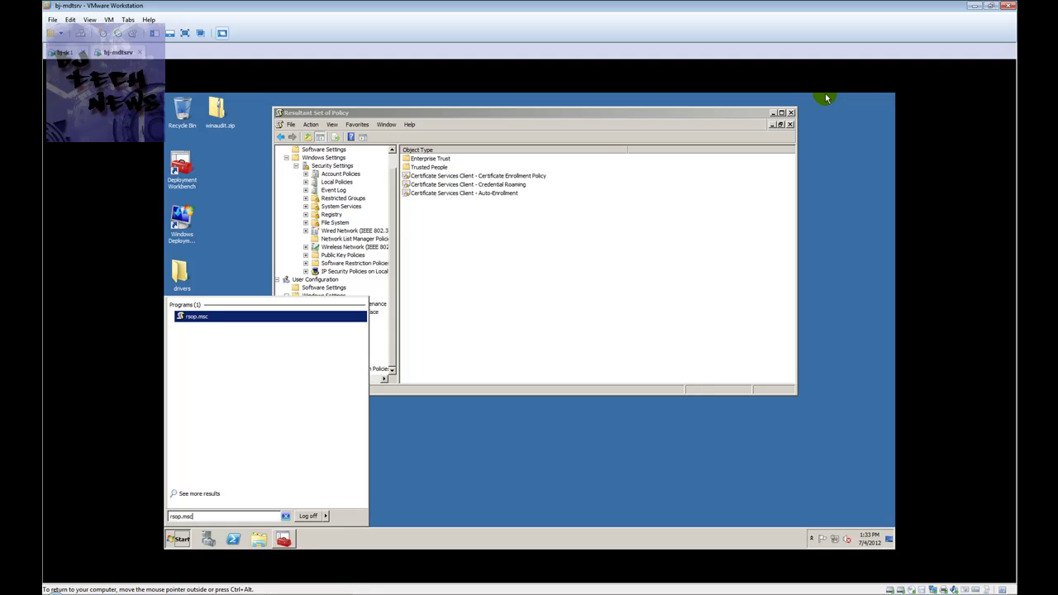
click(791, 112)
Step: Discard the console settings, then launch Command Prompt as administrator and approve the elevation prompt
click(541, 275)
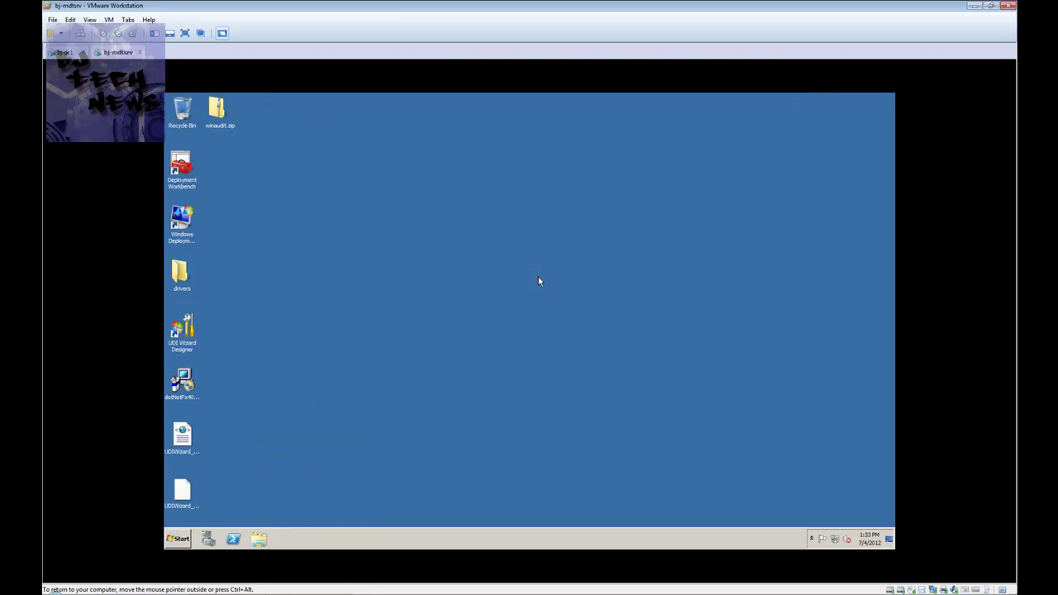
click(176, 546)
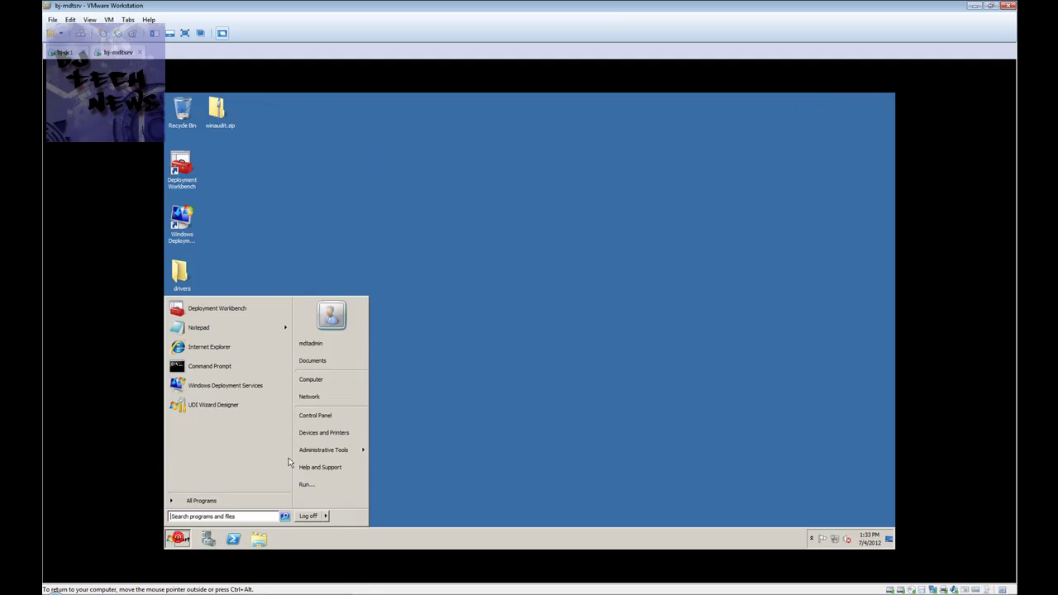
right_click(202, 369)
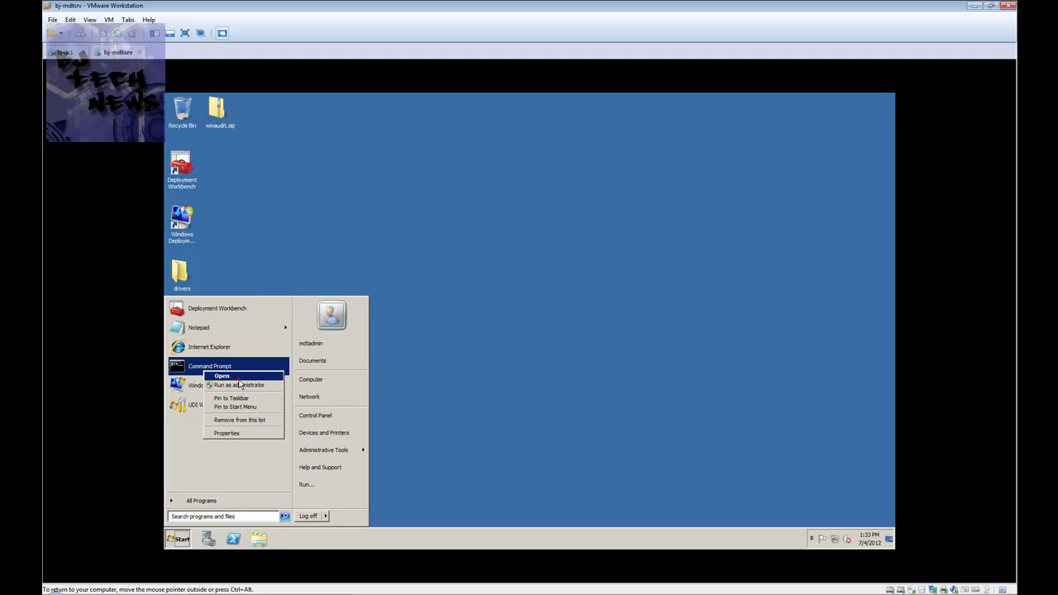
click(239, 385)
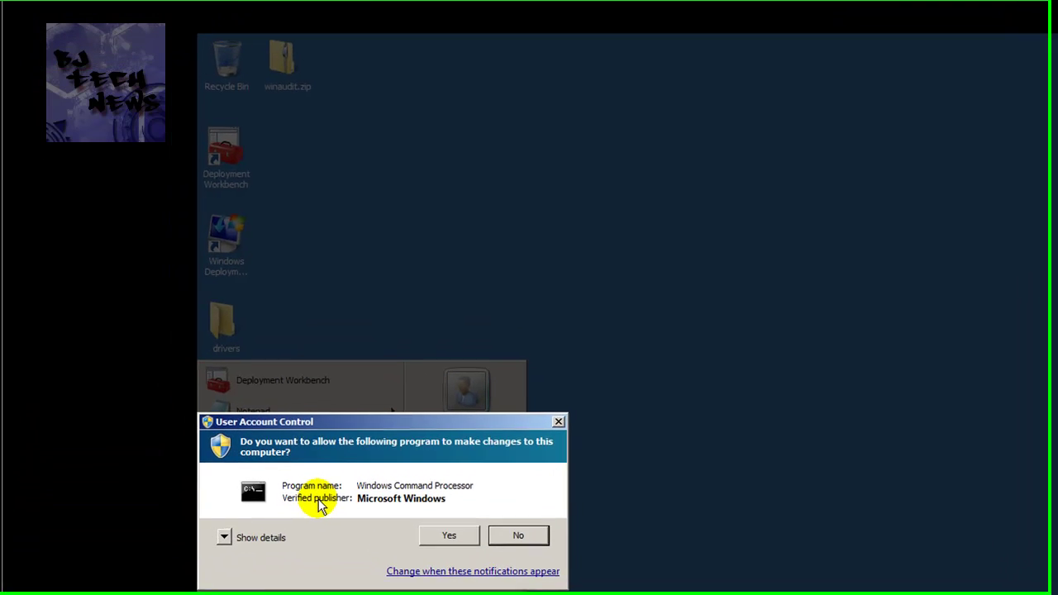
click(448, 539)
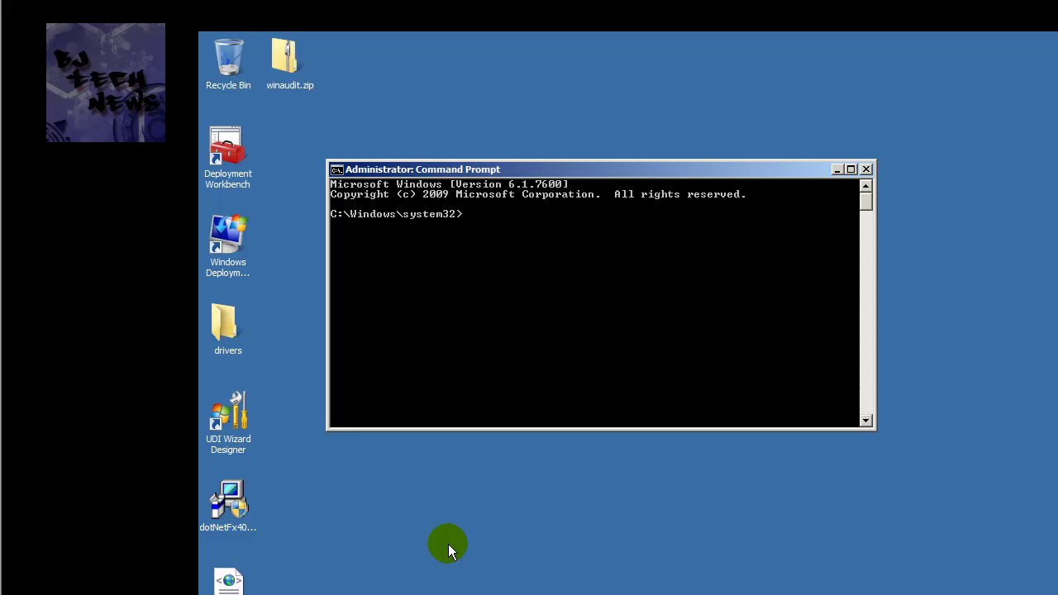
Step: Run cd\ and cls to leave a clean C:\> prompt, then release the VM with Ctrl+Alt
text(cd\)
key(Return)
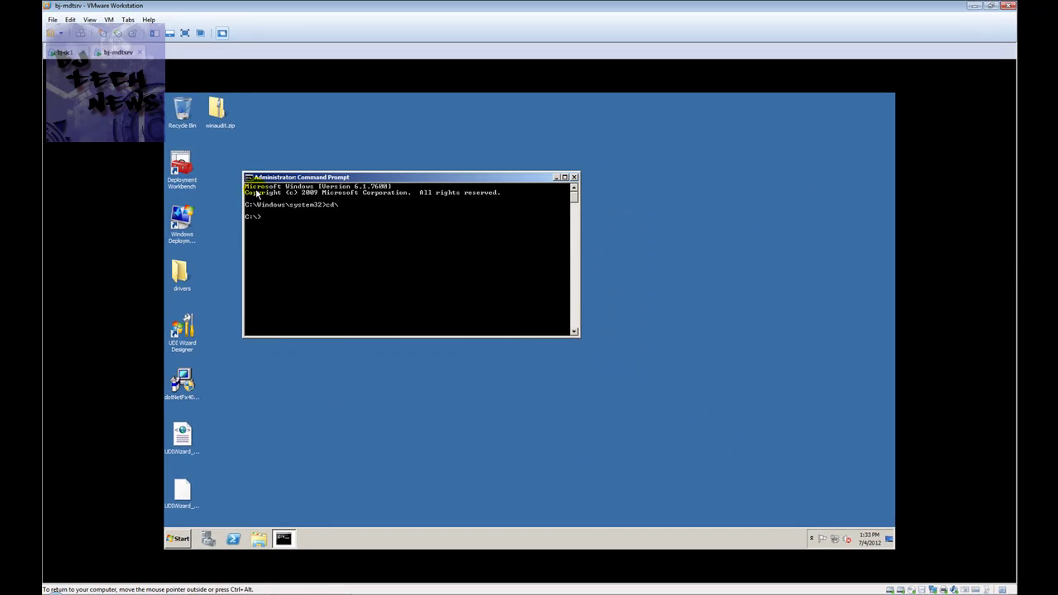
text(cls)
key(Return)
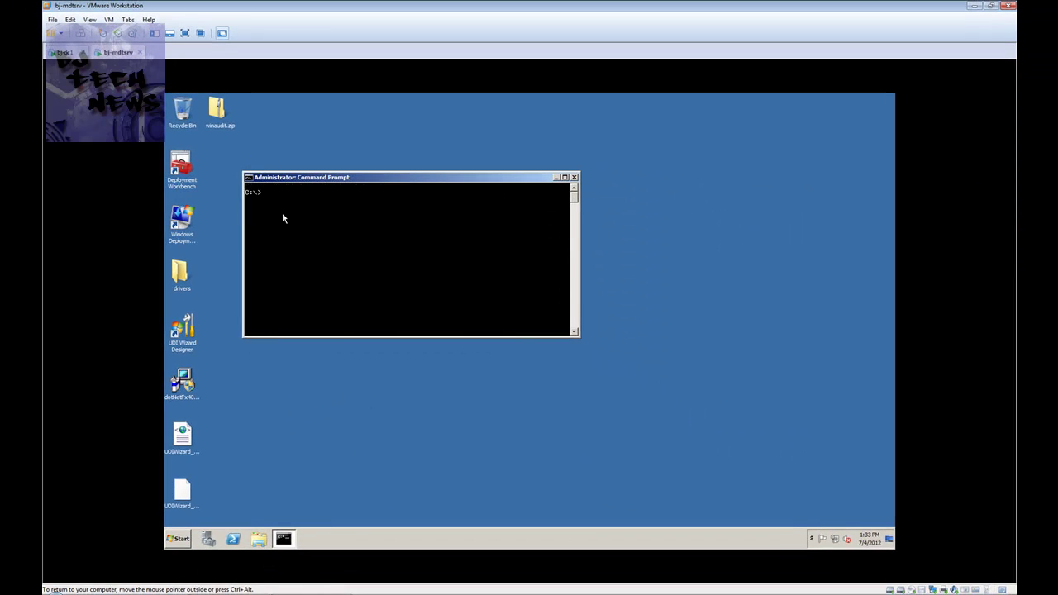
key(ctrl+alt)
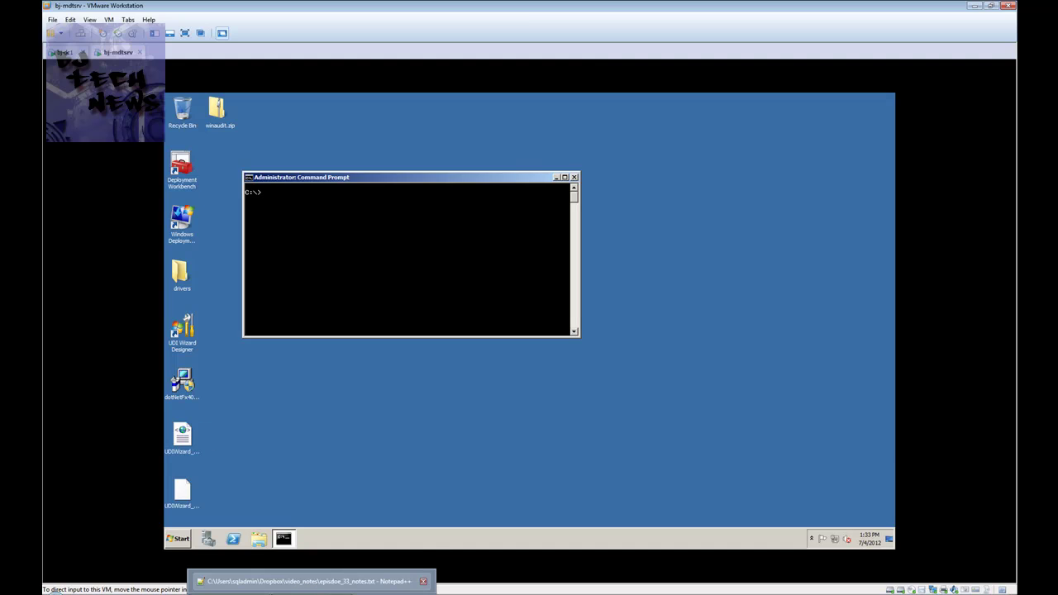
Step: Dock the Notepad++ notes to the right half and copy the gpresult /Scope User /v line
click(304, 583)
key(super+Right)
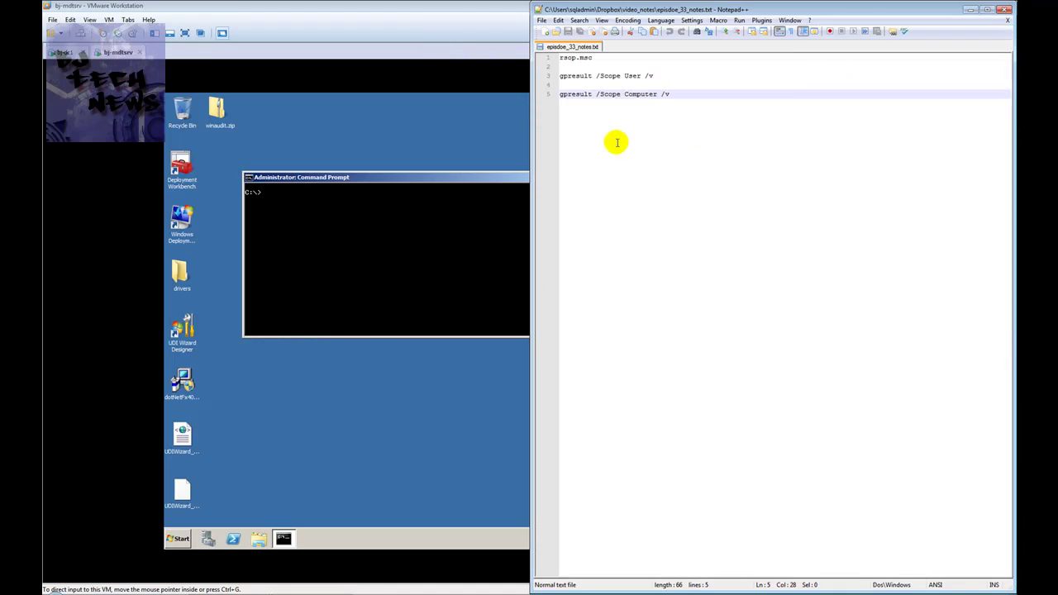
click(663, 75)
drag(663, 75, 541, 77)
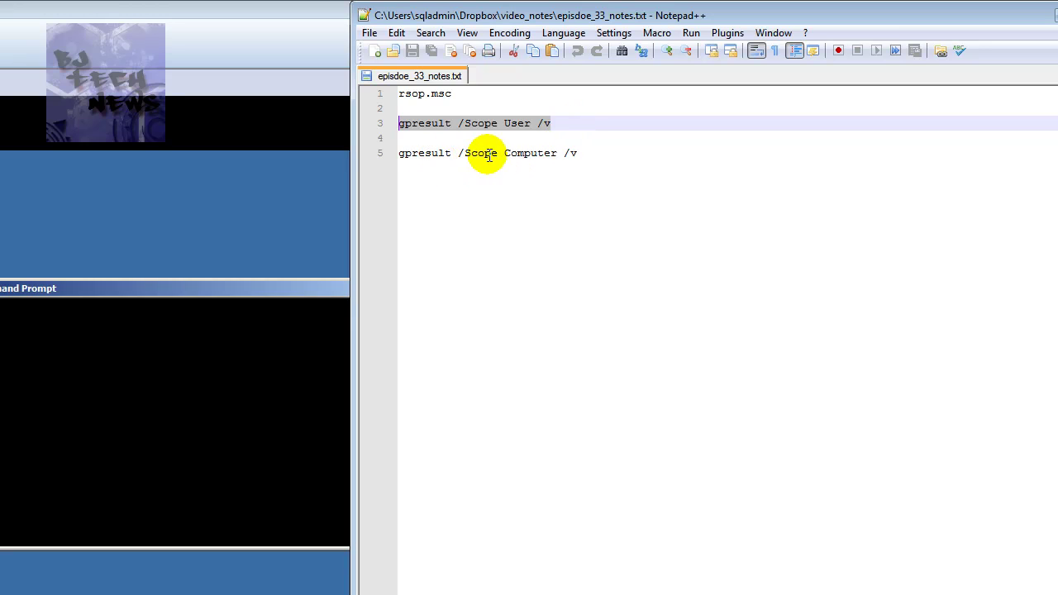
click(572, 122)
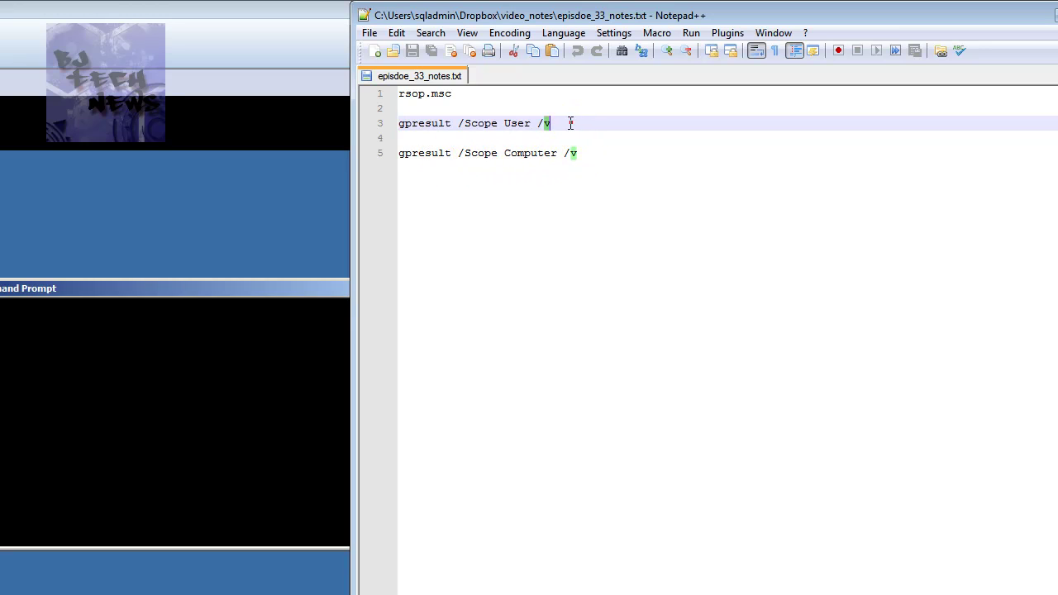
drag(572, 122, 383, 134)
key(super+c)
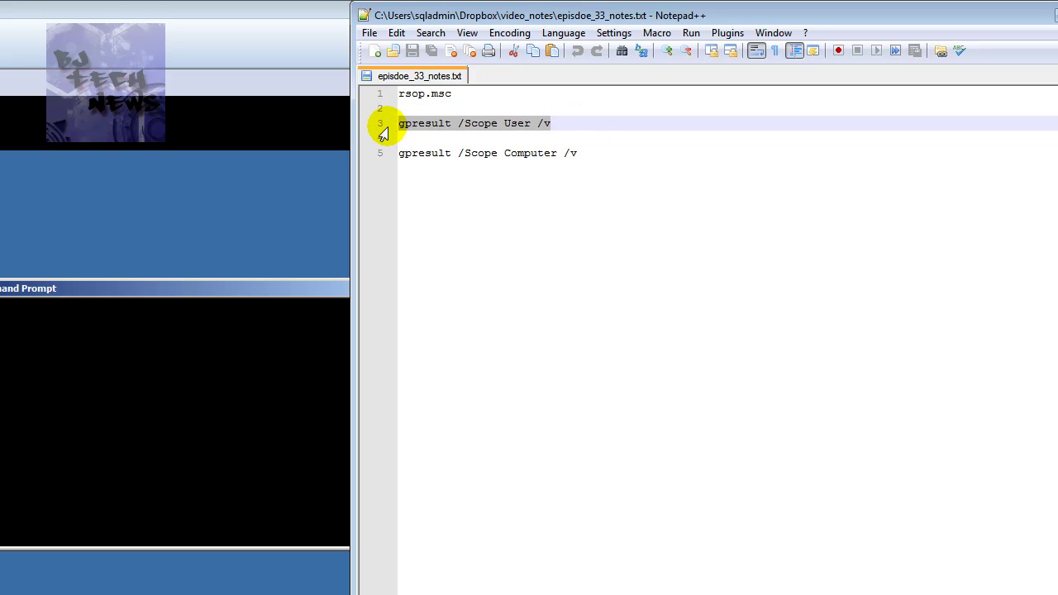
right_click(423, 121)
click(466, 147)
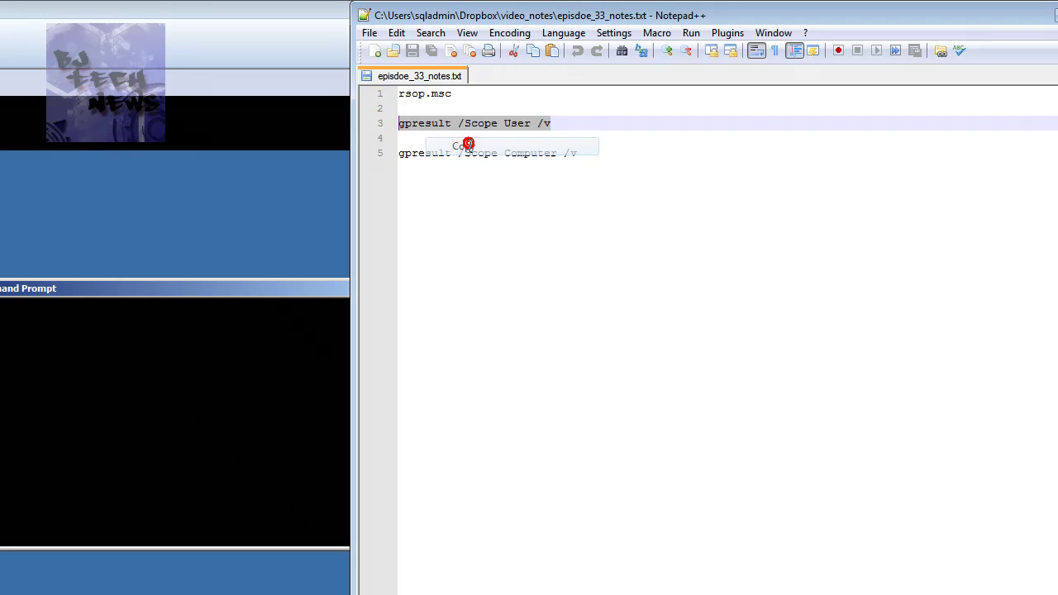
Step: Paste and run gpresult /Scope User /v at the C:\> prompt in the VM
key(alt+Tab)
right_click(98, 258)
click(155, 292)
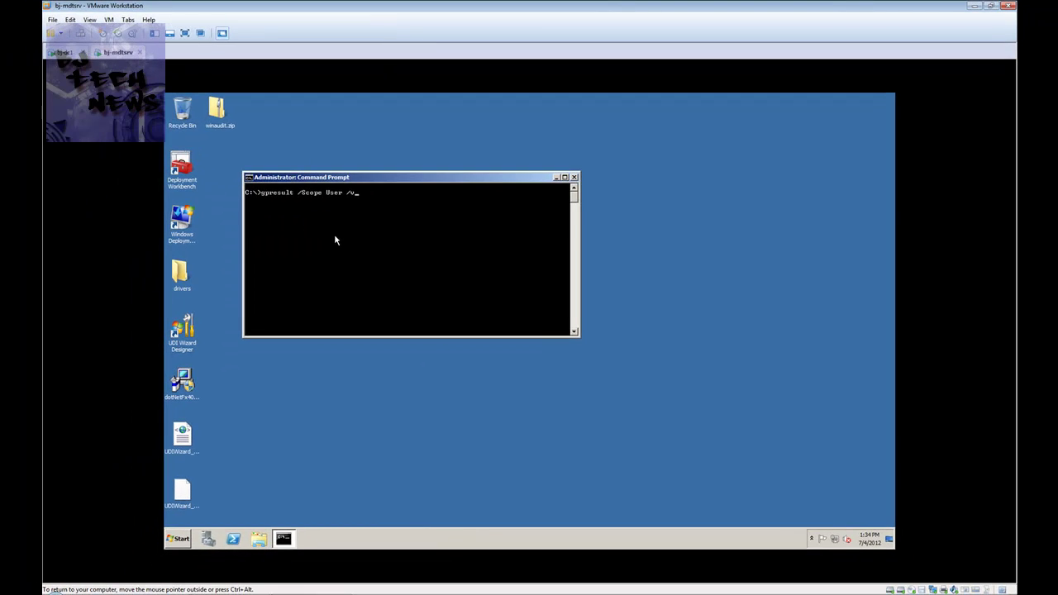
key(Return)
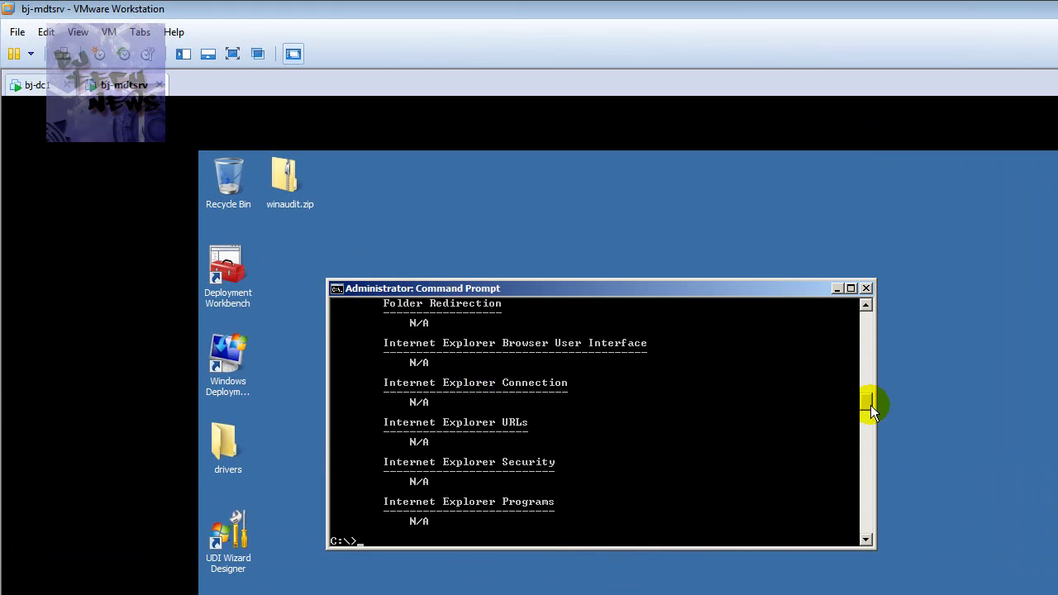
mouse_move(870, 405)
mouse_down()
mouse_move(859, 372)
mouse_move(865, 318)
mouse_move(867, 453)
mouse_move(865, 408)
mouse_up()
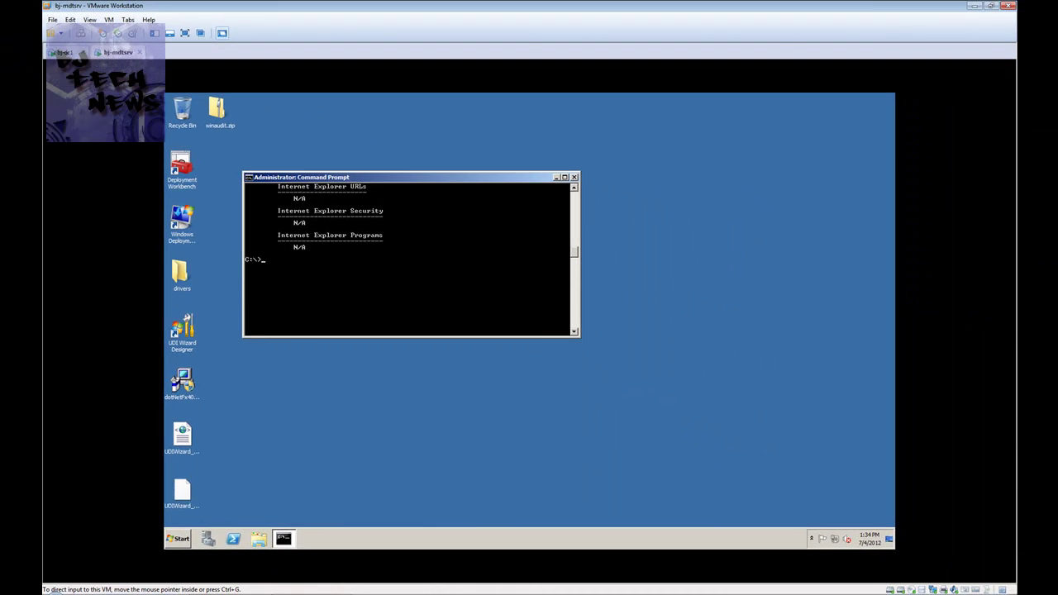
key(alt+Tab)
drag(675, 95, 557, 94)
Step: Copy gpresult /Scope Computer /v from the notes and run it redirected to gp.txt
right_click(559, 95)
click(595, 116)
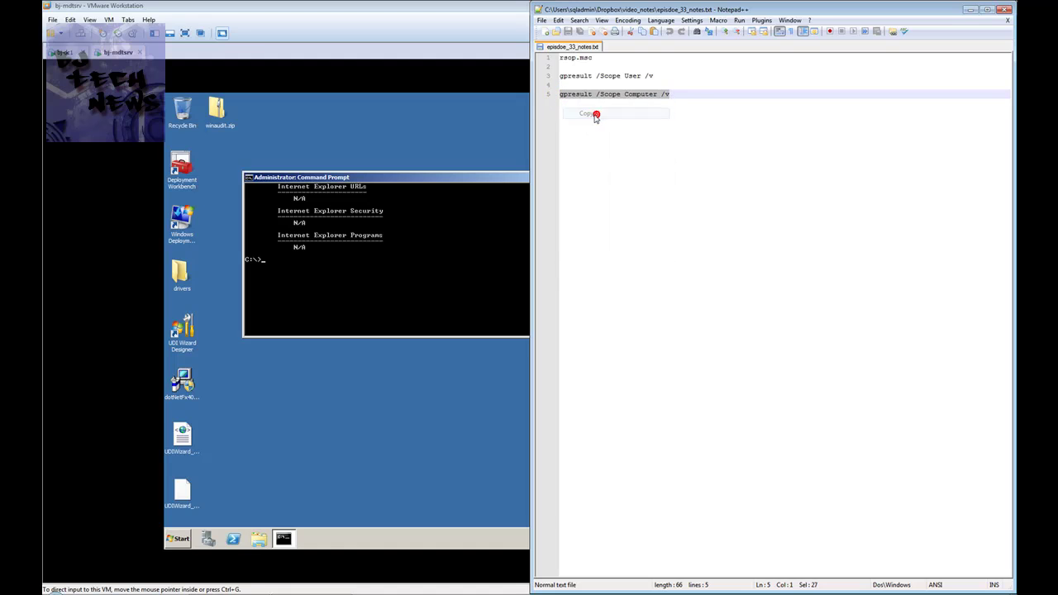
right_click(286, 262)
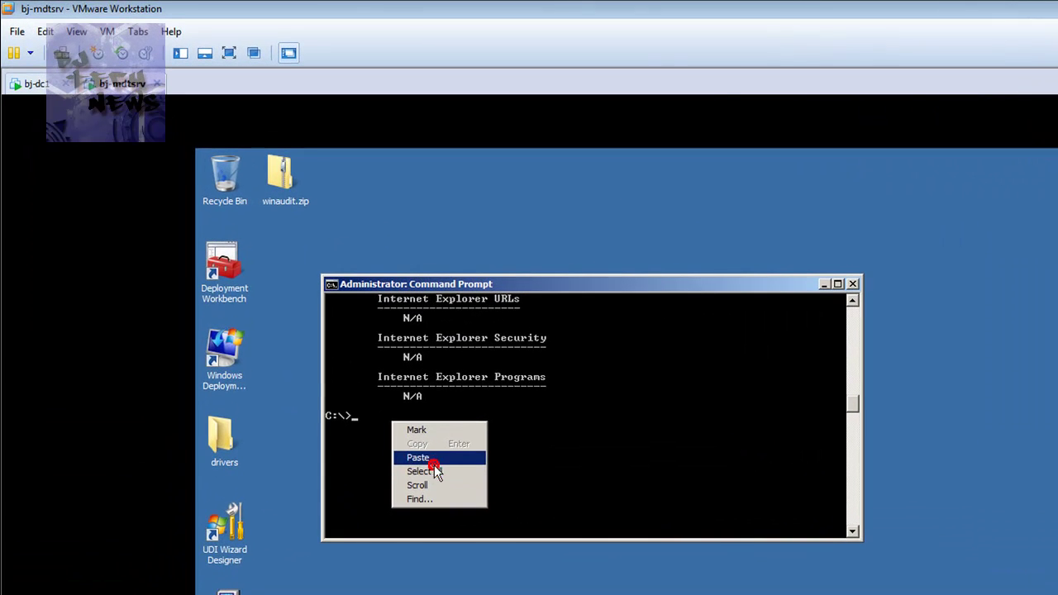
click(433, 463)
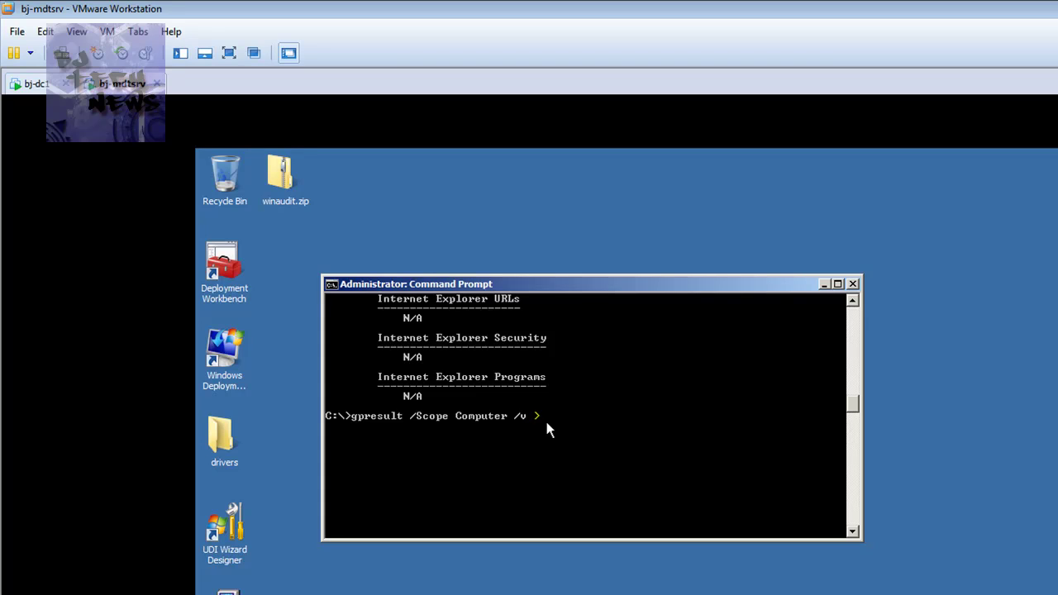
text(txt)
key(Return)
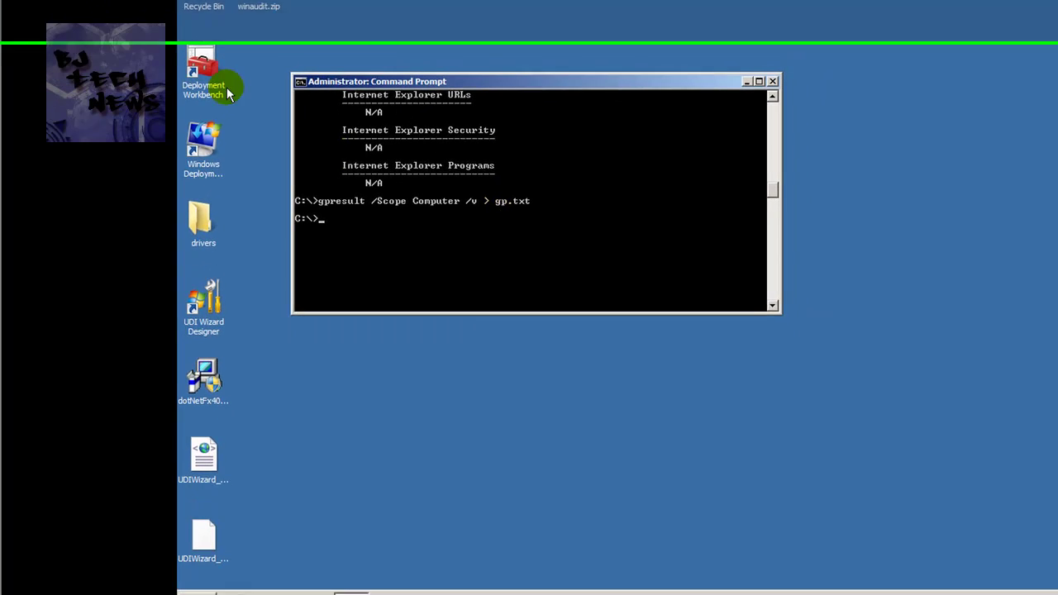
Step: Open Computer > Local Disk (C:) and select the gp.txt report file
click(192, 548)
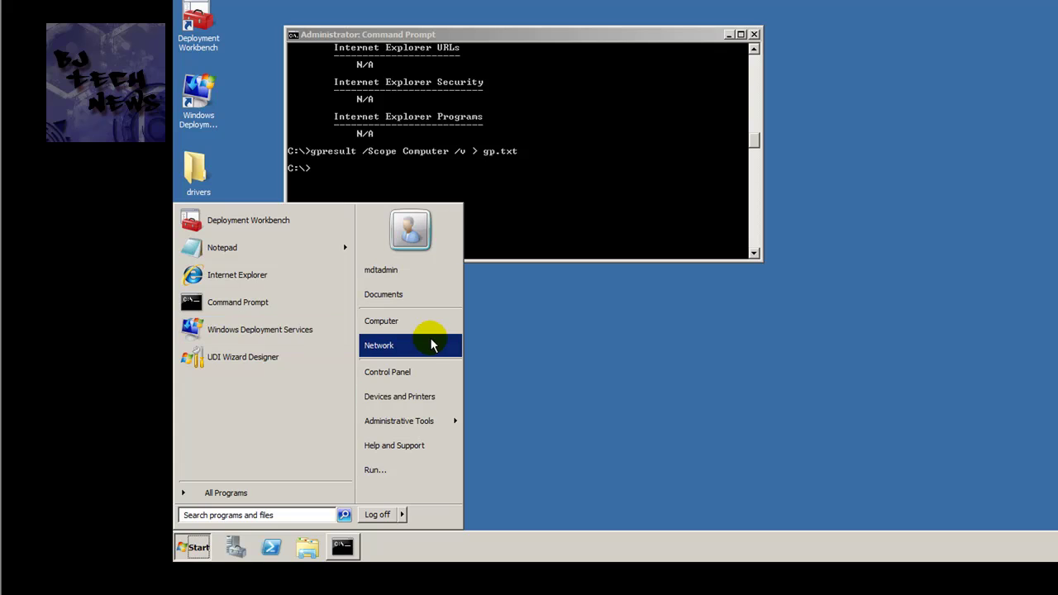
click(405, 321)
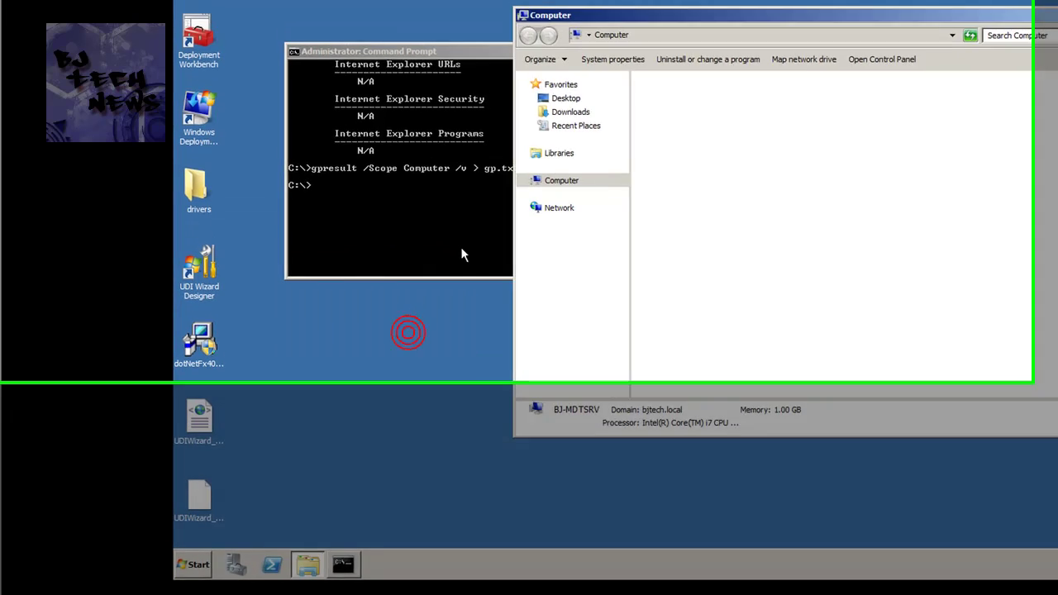
click(727, 277)
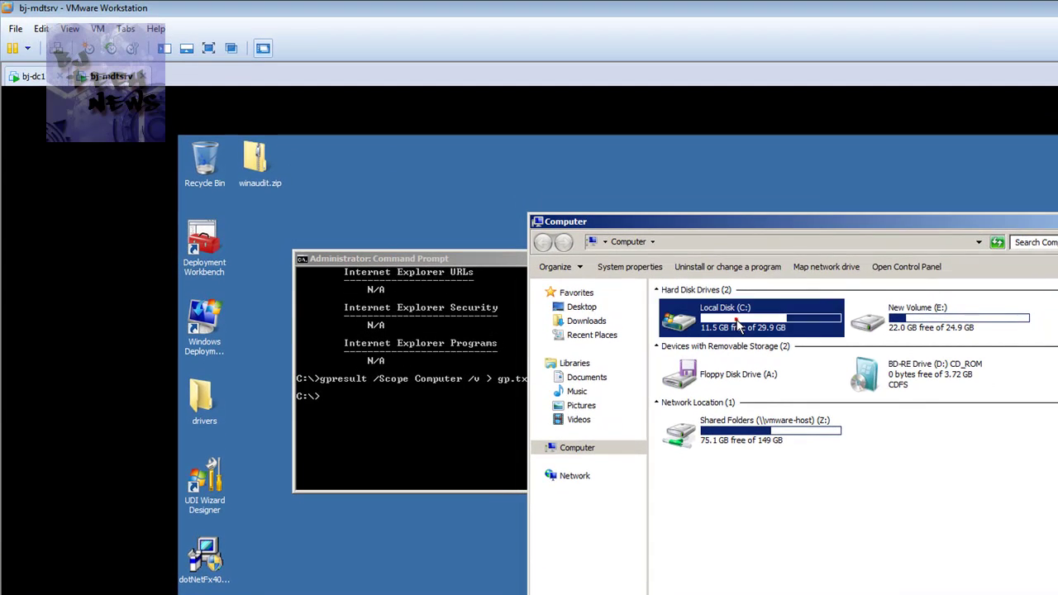
double_click(738, 326)
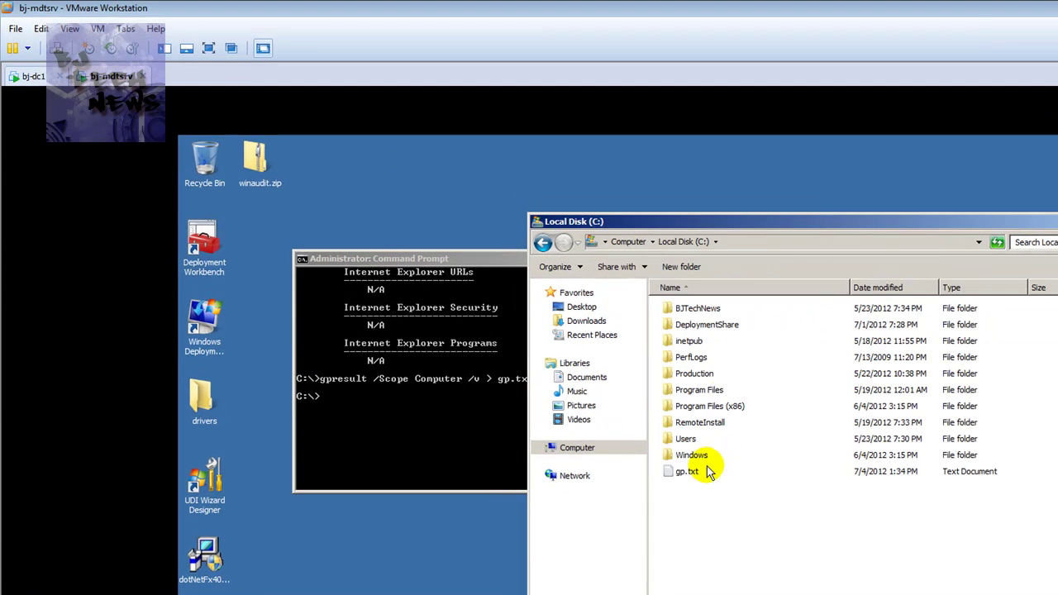
click(689, 471)
drag(701, 224, 754, 219)
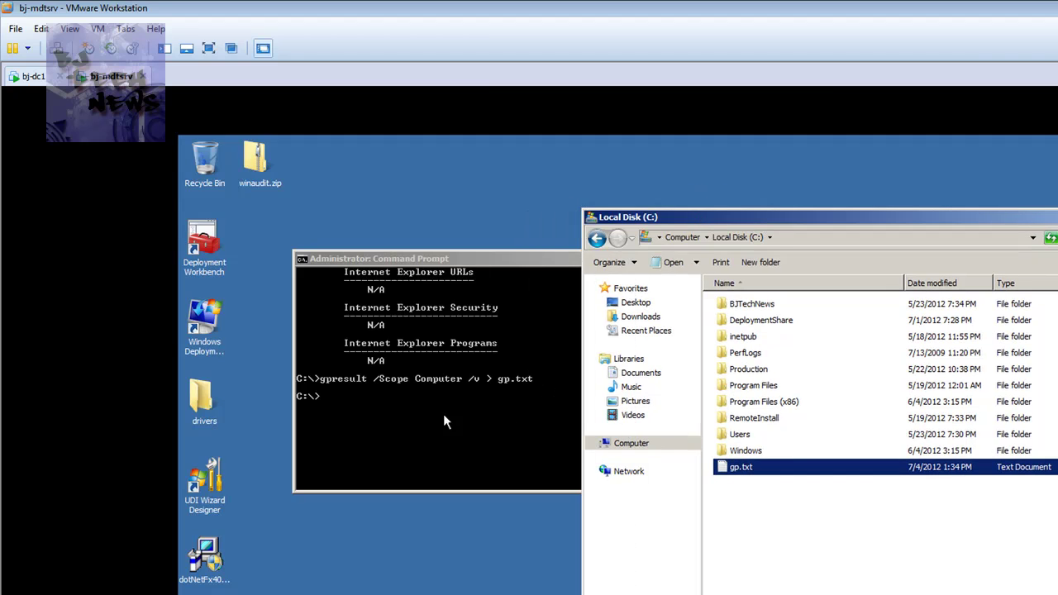
Step: Recall the previous gpresult command and insert c:\ before gp.txt
click(443, 414)
key(Up)
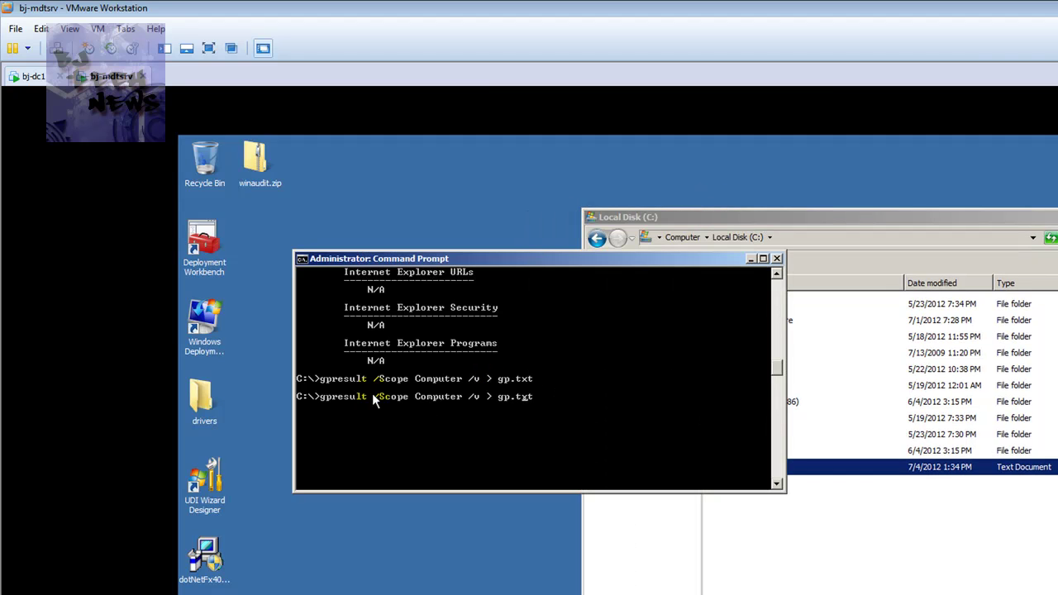
key(Left)
key(Left)
key(Left)
key(Left)
key(Left)
key(Left)
text(c:\)
key(BackSpace)
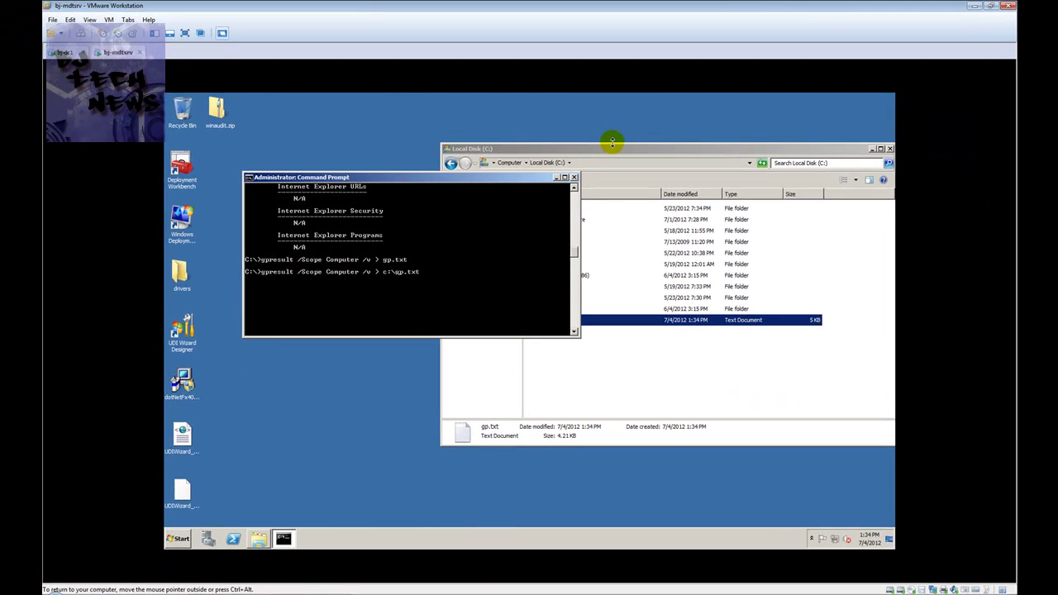
click(825, 218)
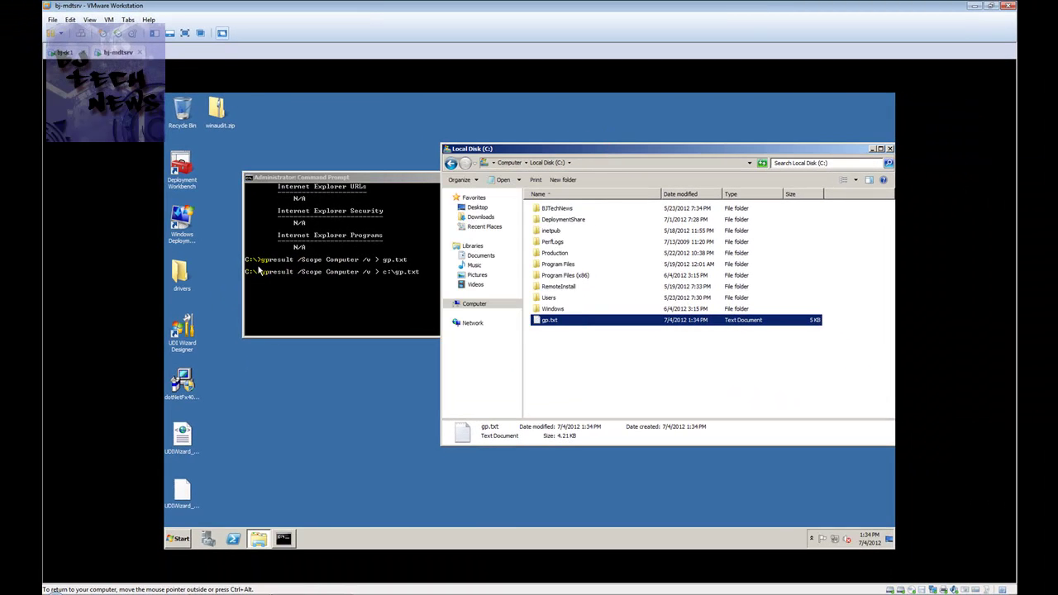
Step: Open gp.txt in Notepad and scroll through the BJ-MDTSRV Group Policy Result report
double_click(550, 321)
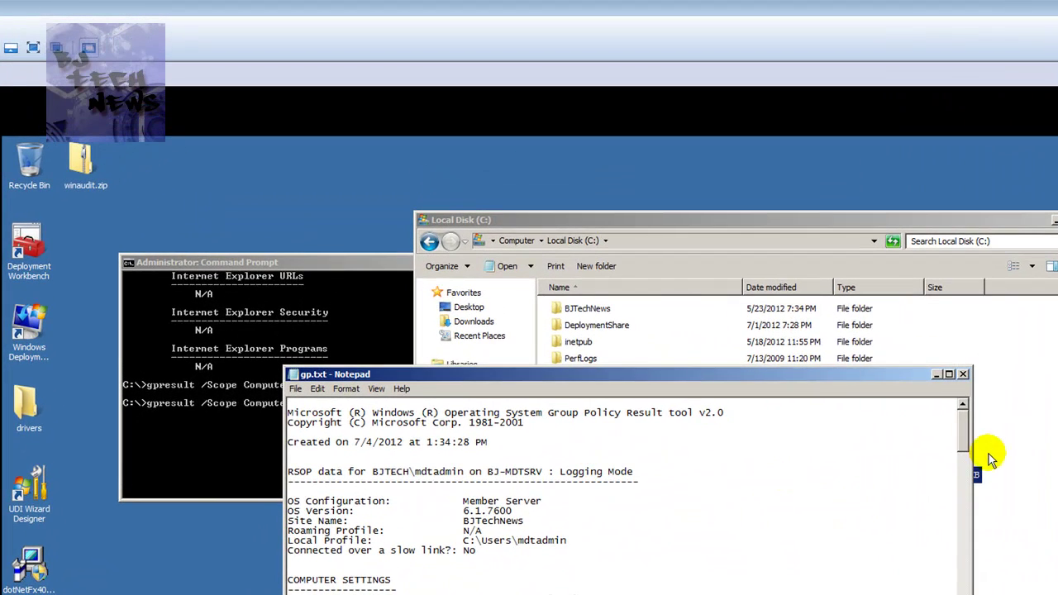
drag(923, 384, 923, 410)
drag(966, 449, 964, 420)
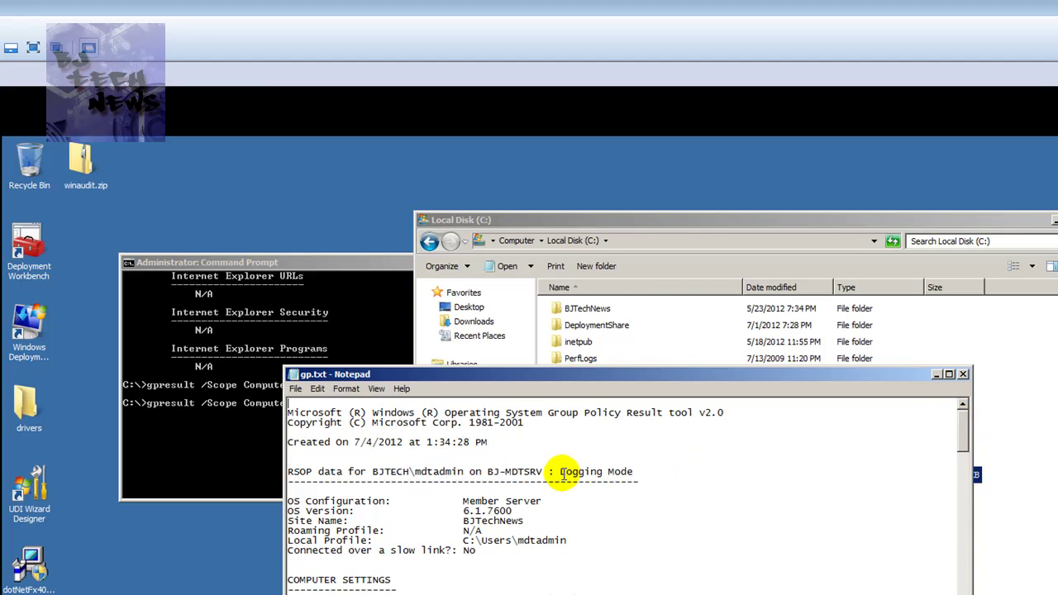
drag(961, 430, 967, 405)
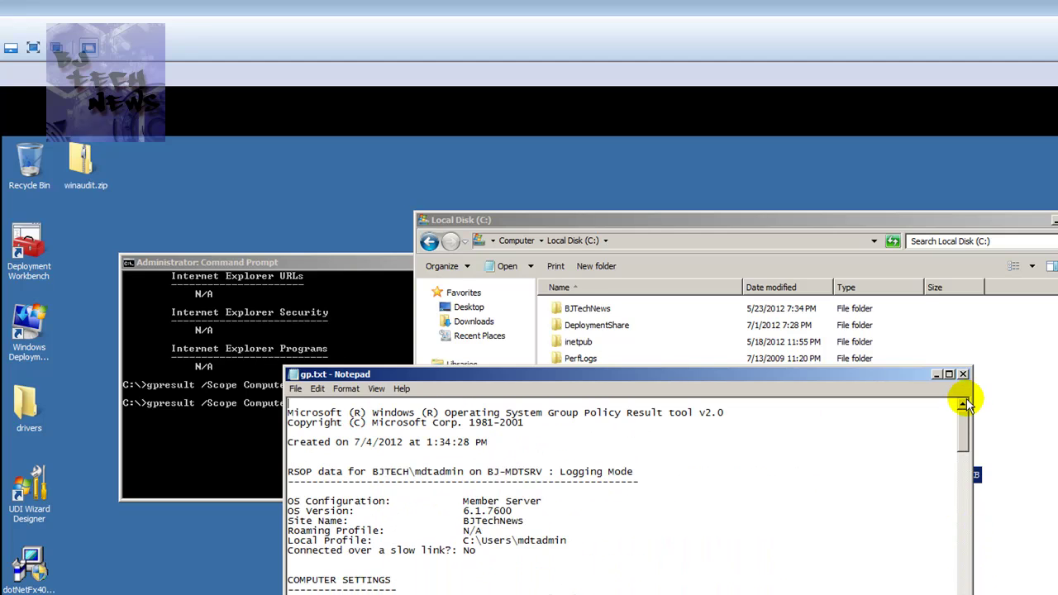